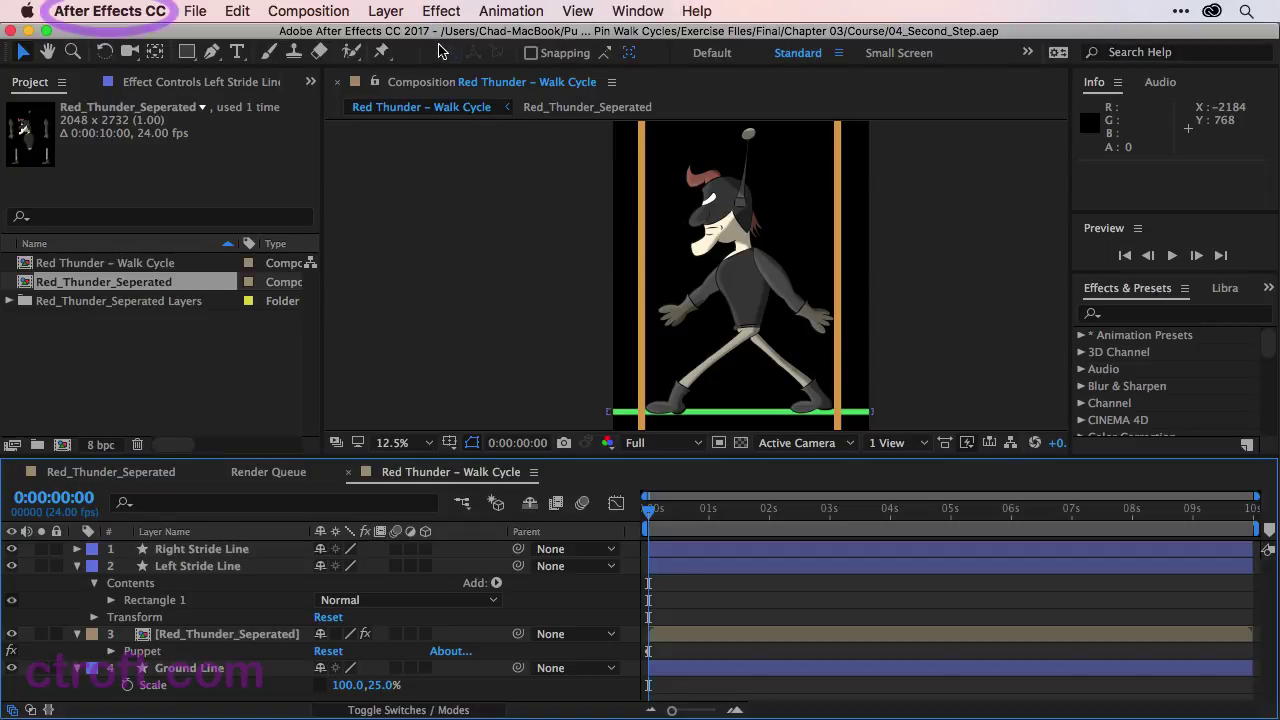
# - Confirm the Display preferences keep Motion Path at No Motion Path, then close them with OK
pyautogui.click(133, 16)
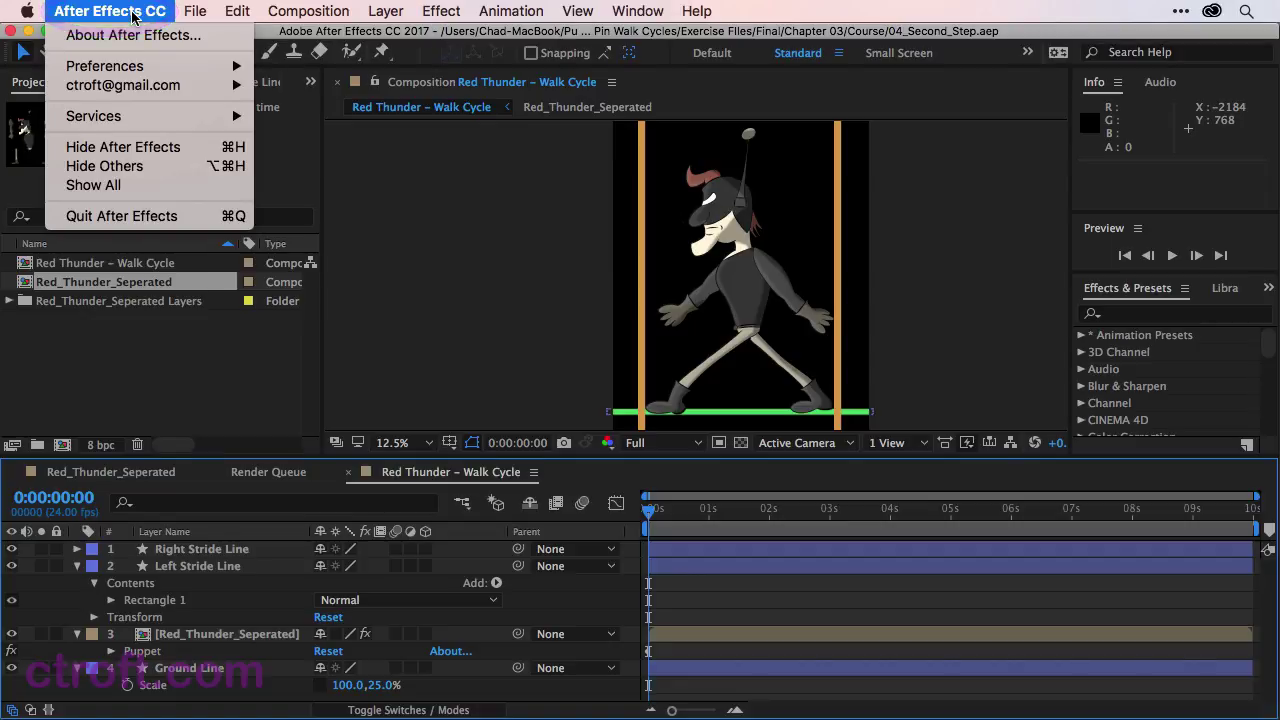
pyautogui.click(123, 66)
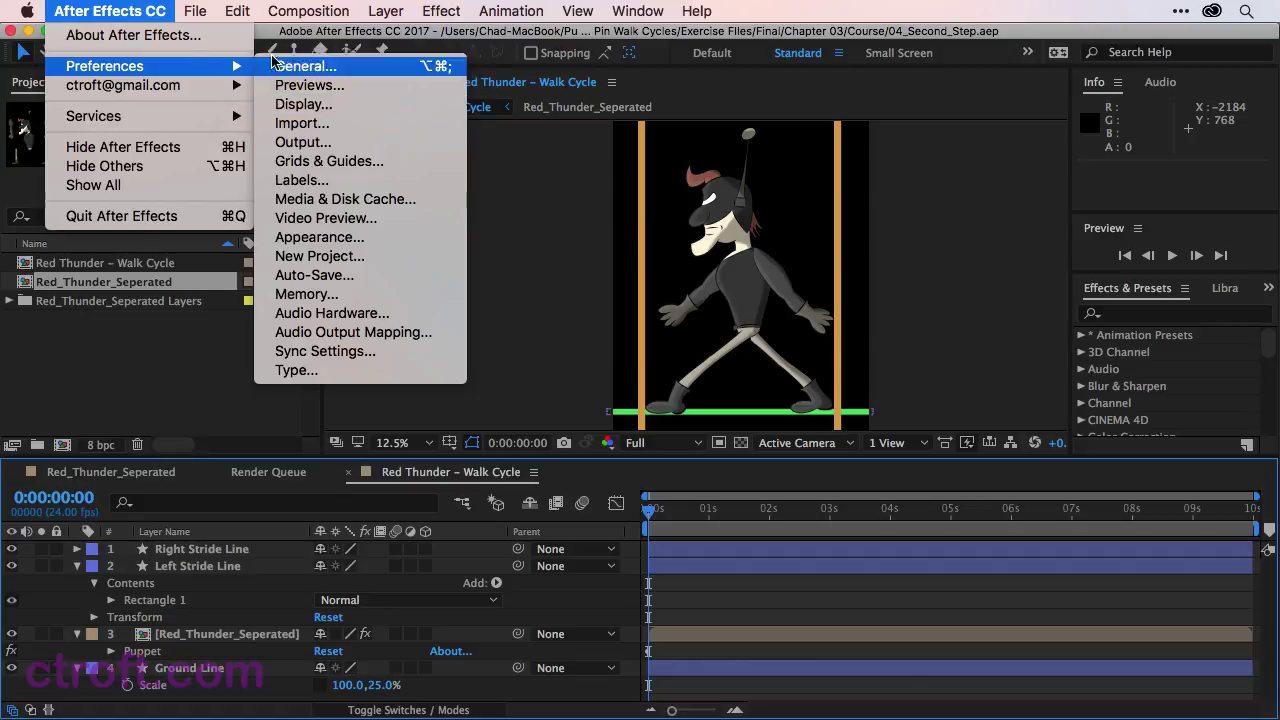
pyautogui.moveTo(241, 14)
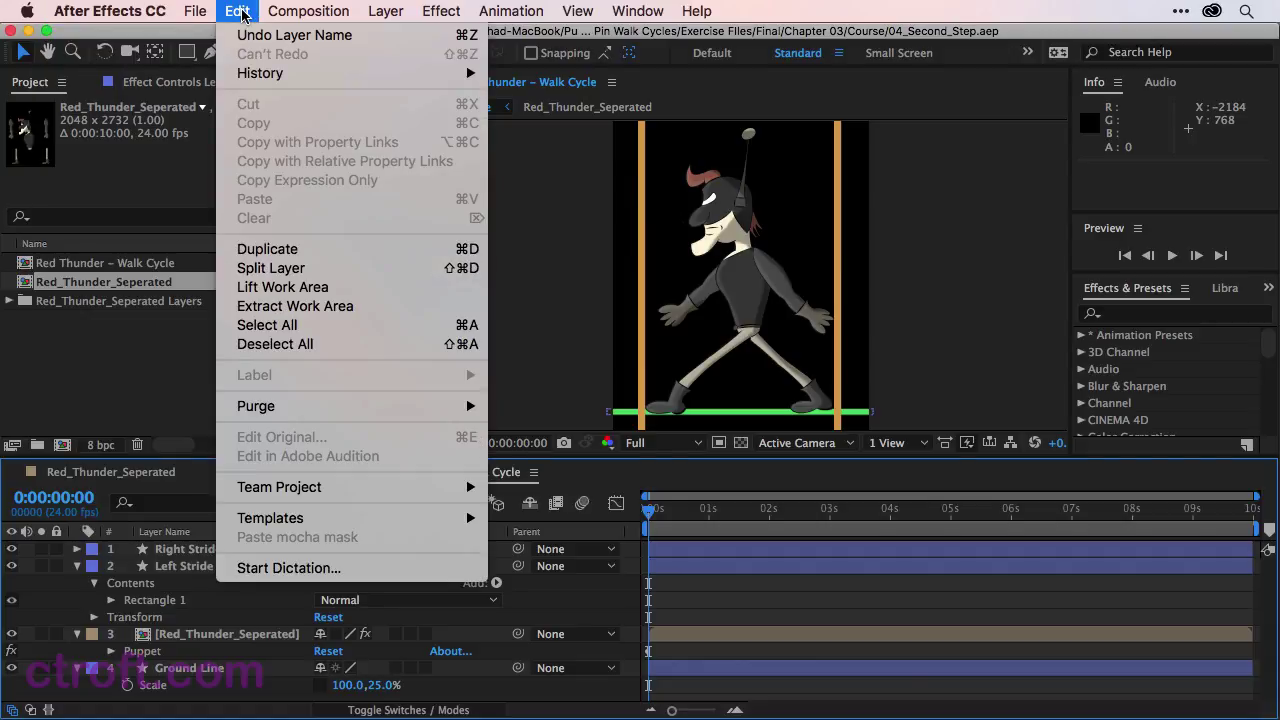
pyautogui.moveTo(152, 12)
pyautogui.moveTo(230, 68)
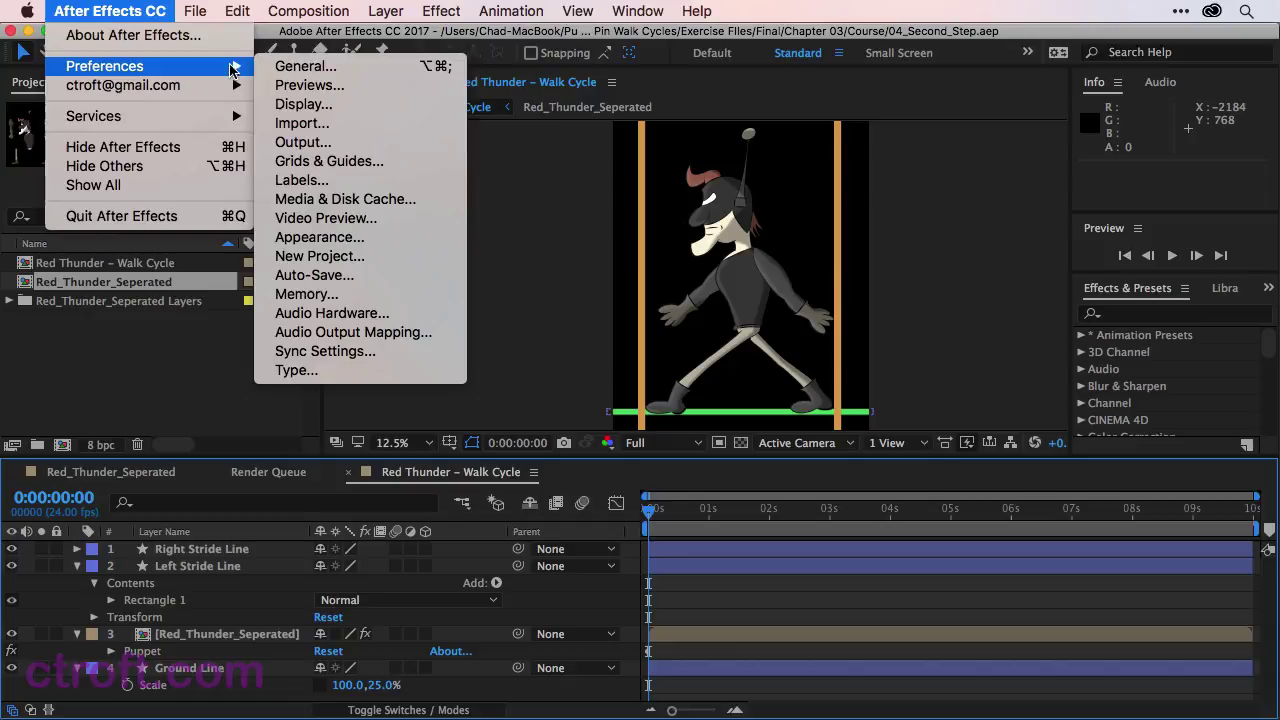
pyautogui.click(345, 104)
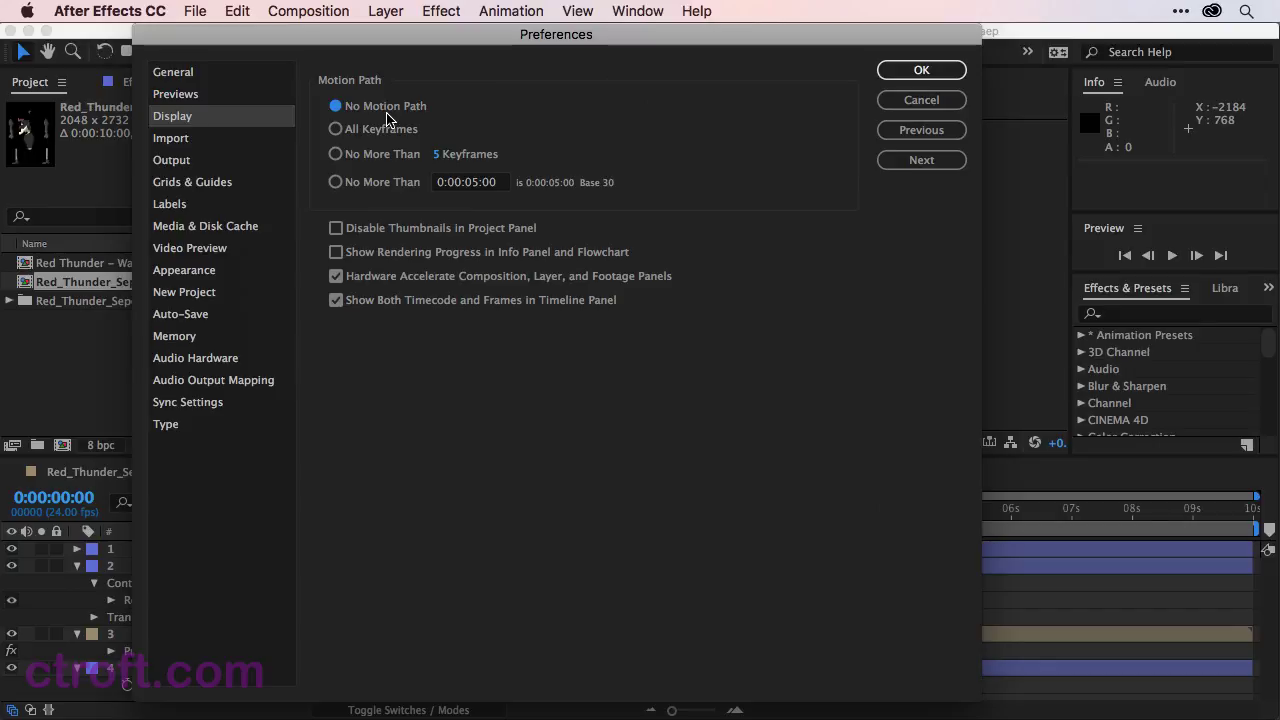
pyautogui.click(921, 70)
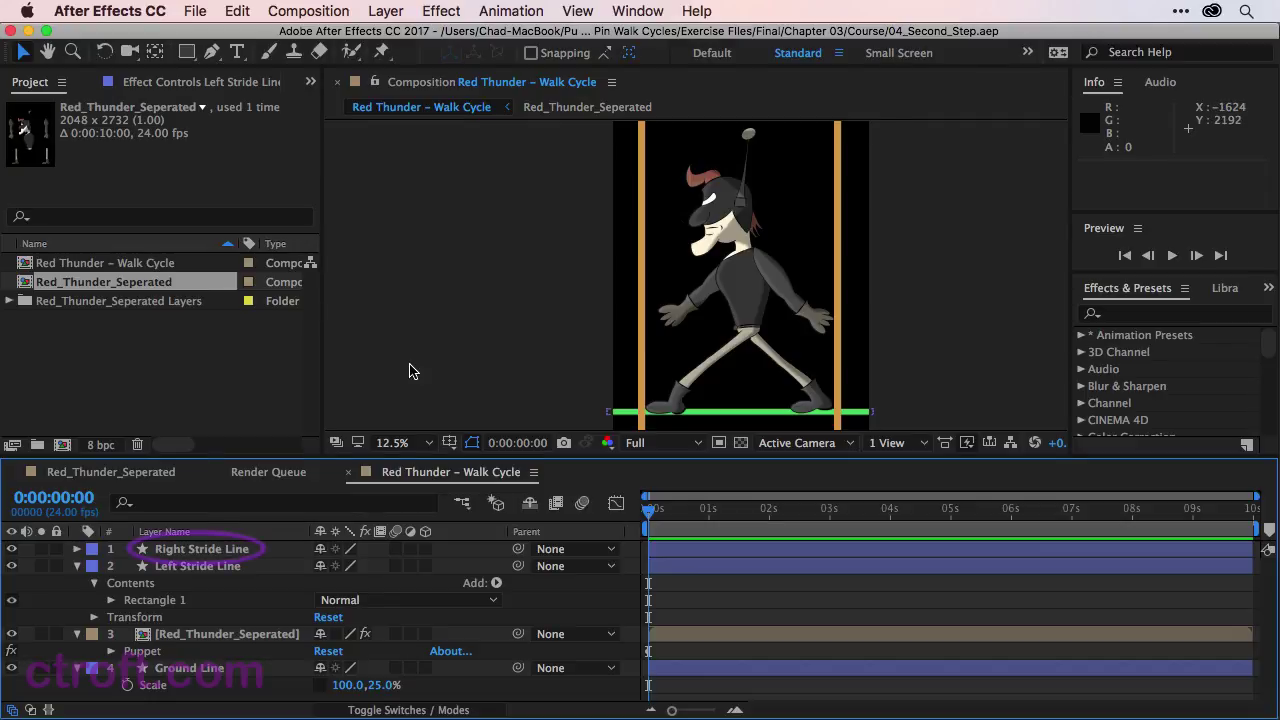
# - Select the Right and Left Stride Line layers and move the playhead to 0:00:00:12
pyautogui.click(225, 549)
pyautogui.click(232, 566)
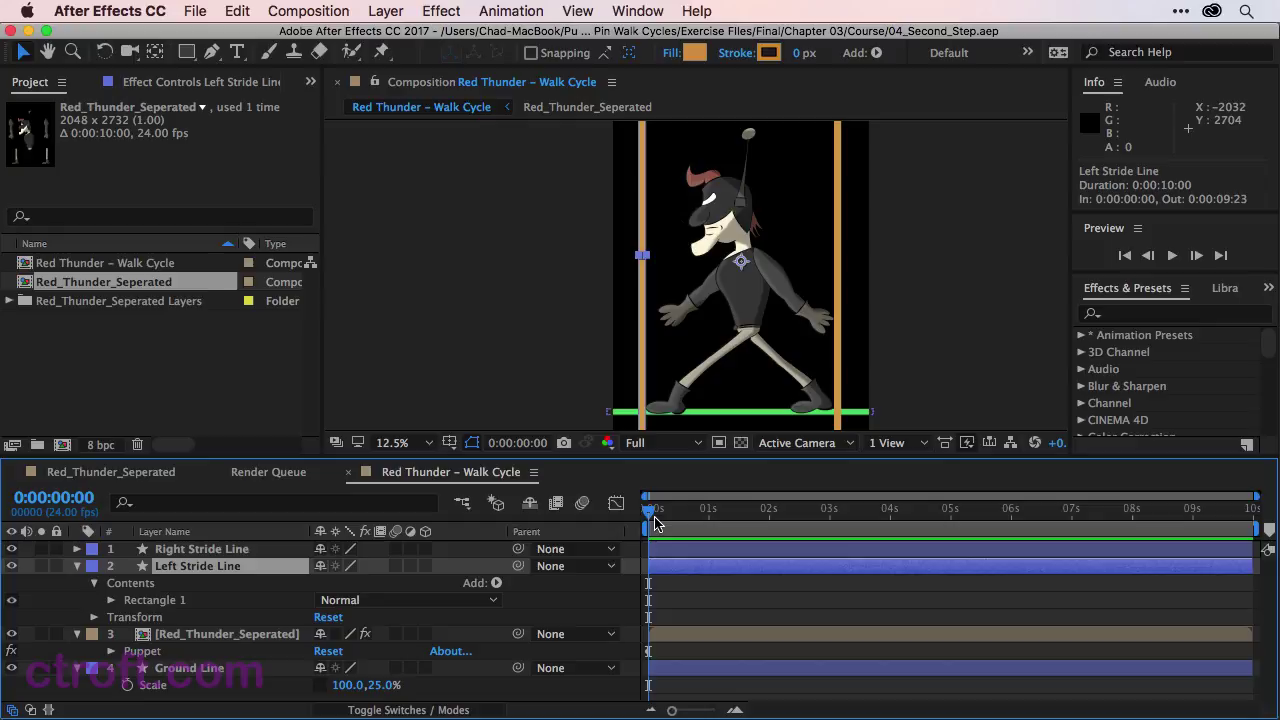
pyautogui.moveTo(651, 513); pyautogui.dragTo(683, 514)
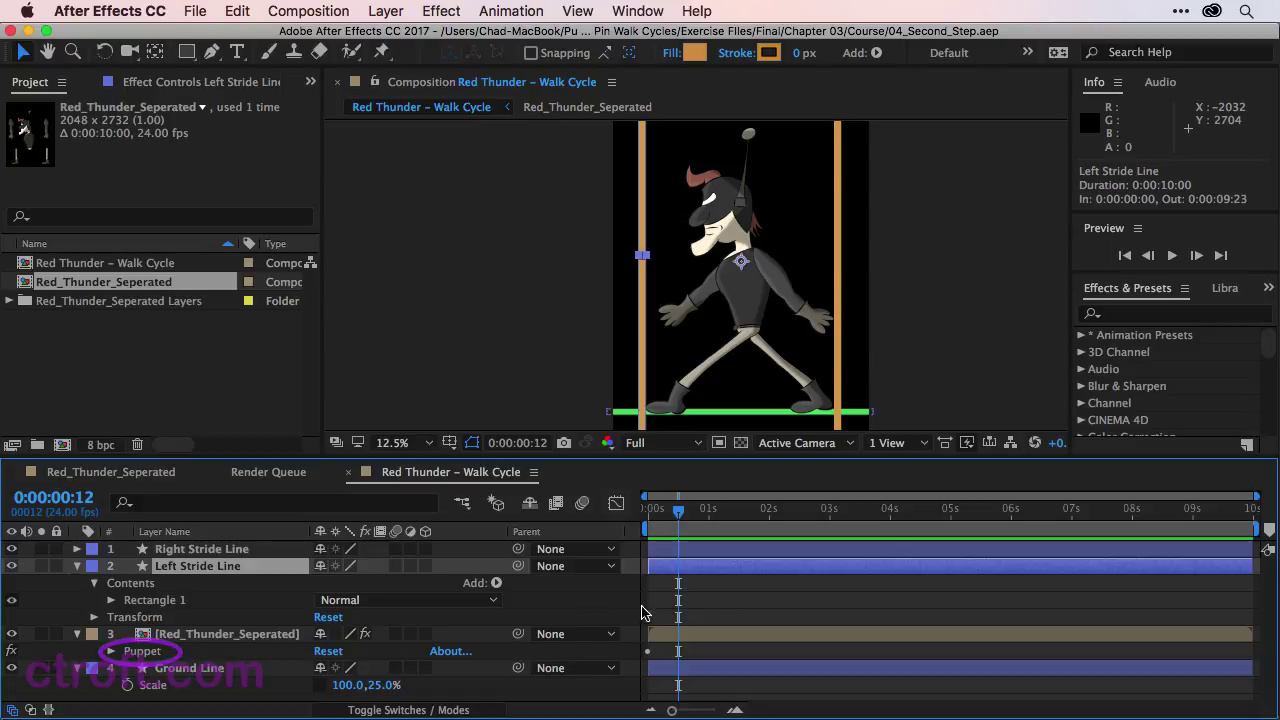
# - Select the Red_Thunder_Seperated layer to show its pins and switch to the Puppet Pin tool
pyautogui.click(154, 655)
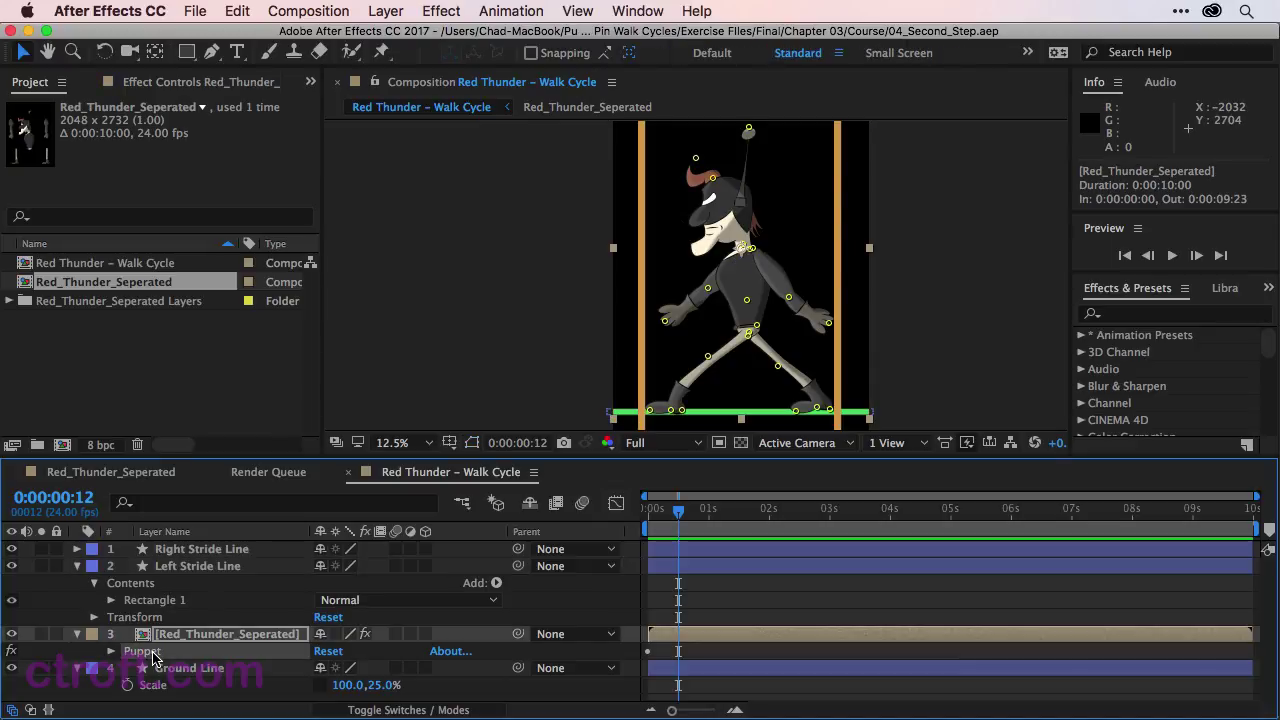
pyautogui.click(78, 567)
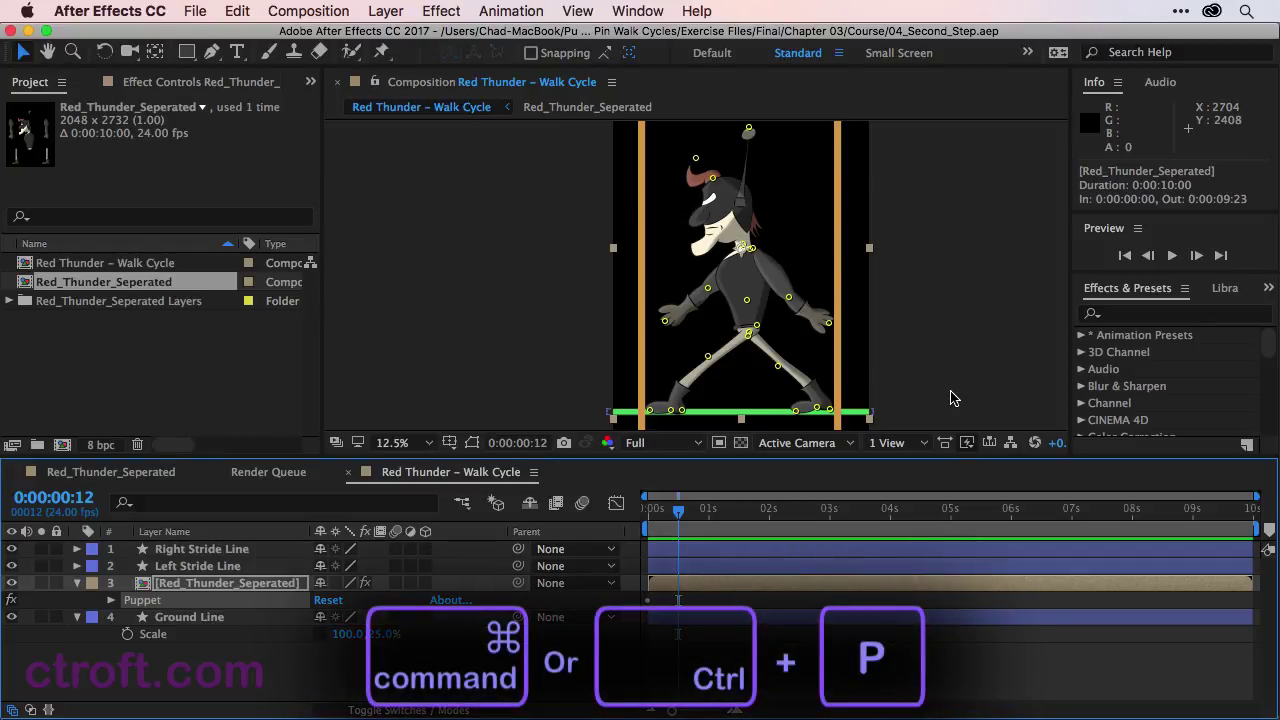
pyautogui.press('super+p')
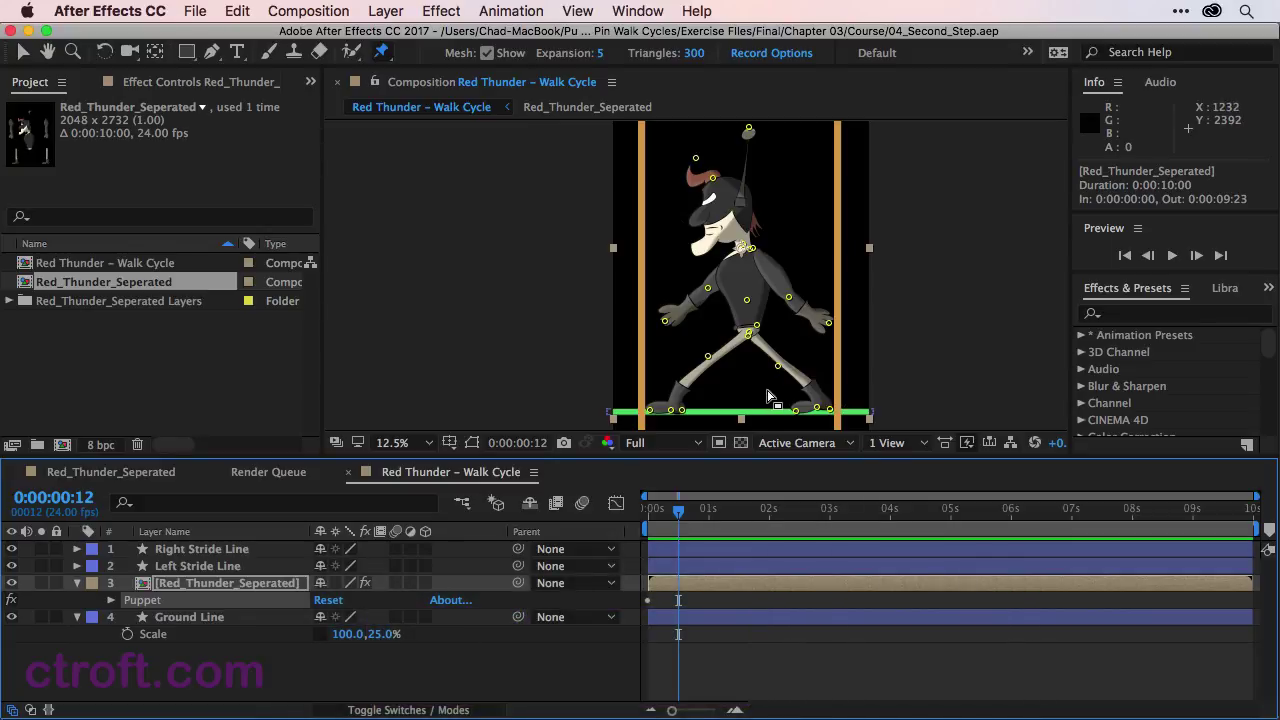
# - Marquee-select the foot pins and drag knee and foot pins so the back leg comes forward
pyautogui.moveTo(768, 397)
pyautogui.mouseDown()
pyautogui.moveTo(856, 428)
pyautogui.moveTo(778, 410)
pyautogui.mouseUp()
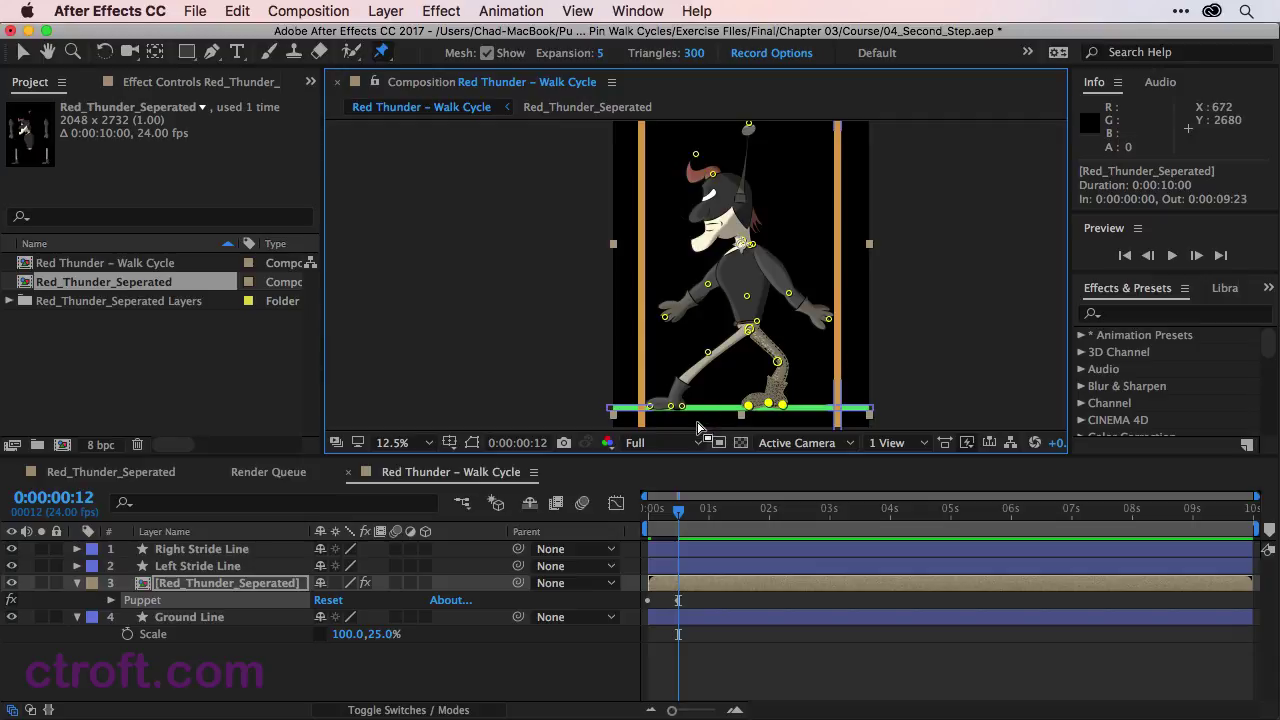
pyautogui.moveTo(698, 420); pyautogui.dragTo(831, 405)
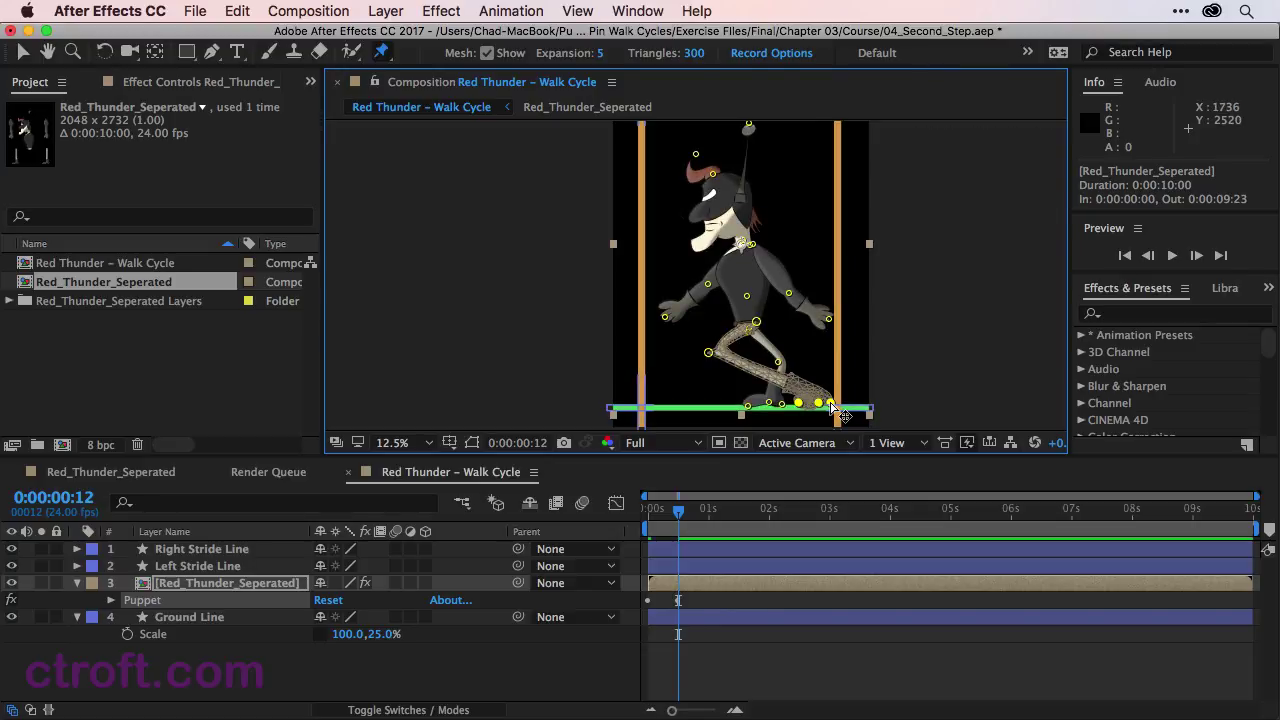
pyautogui.click(709, 354)
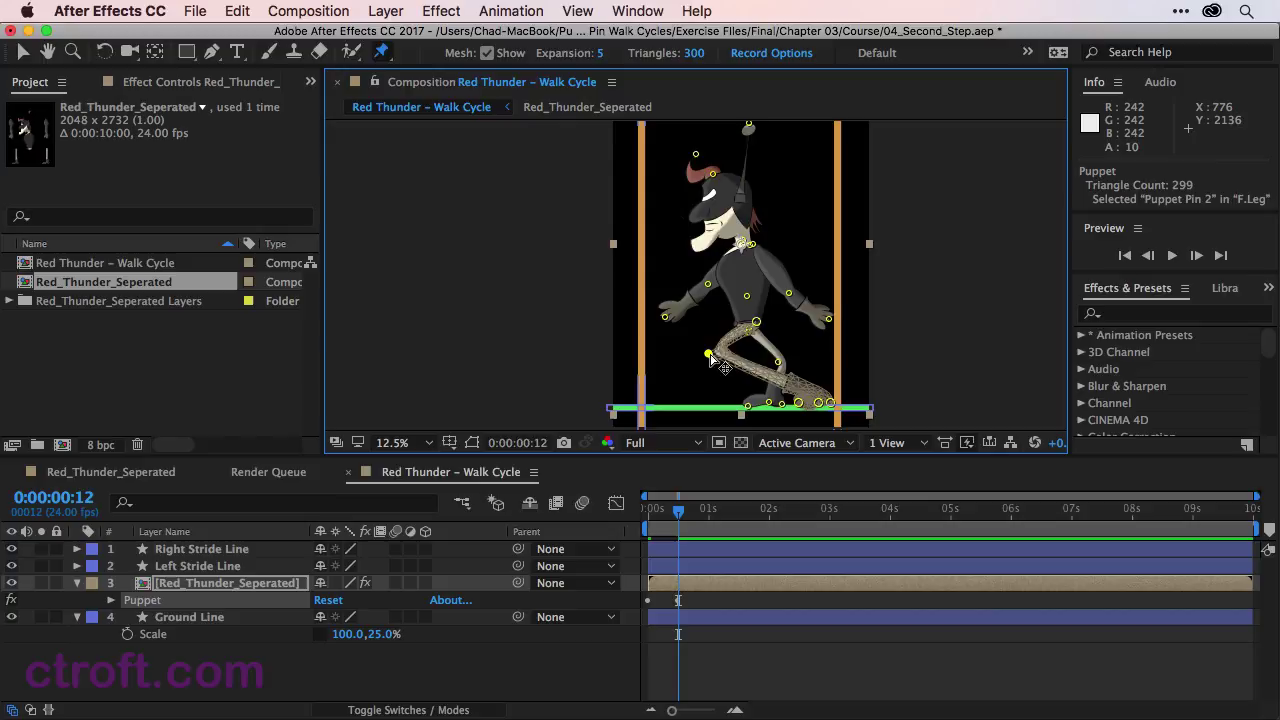
pyautogui.moveTo(709, 355); pyautogui.dragTo(805, 356)
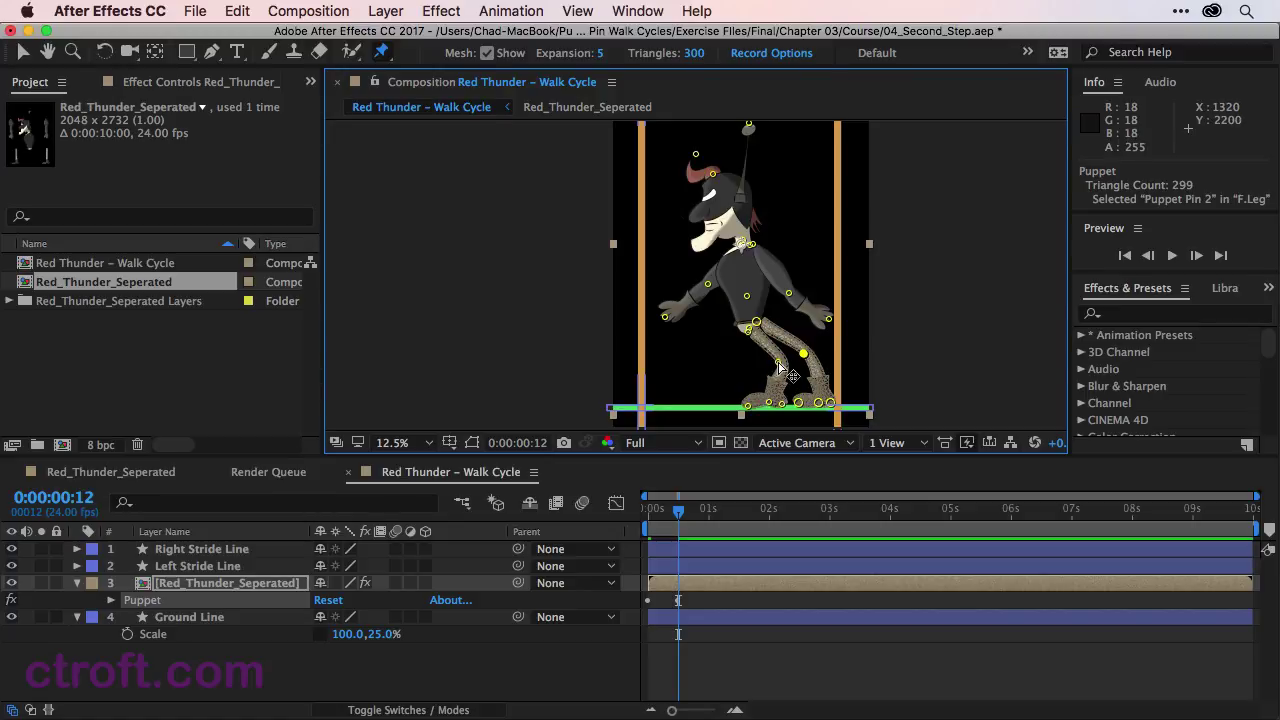
pyautogui.moveTo(708, 383); pyautogui.dragTo(688, 404)
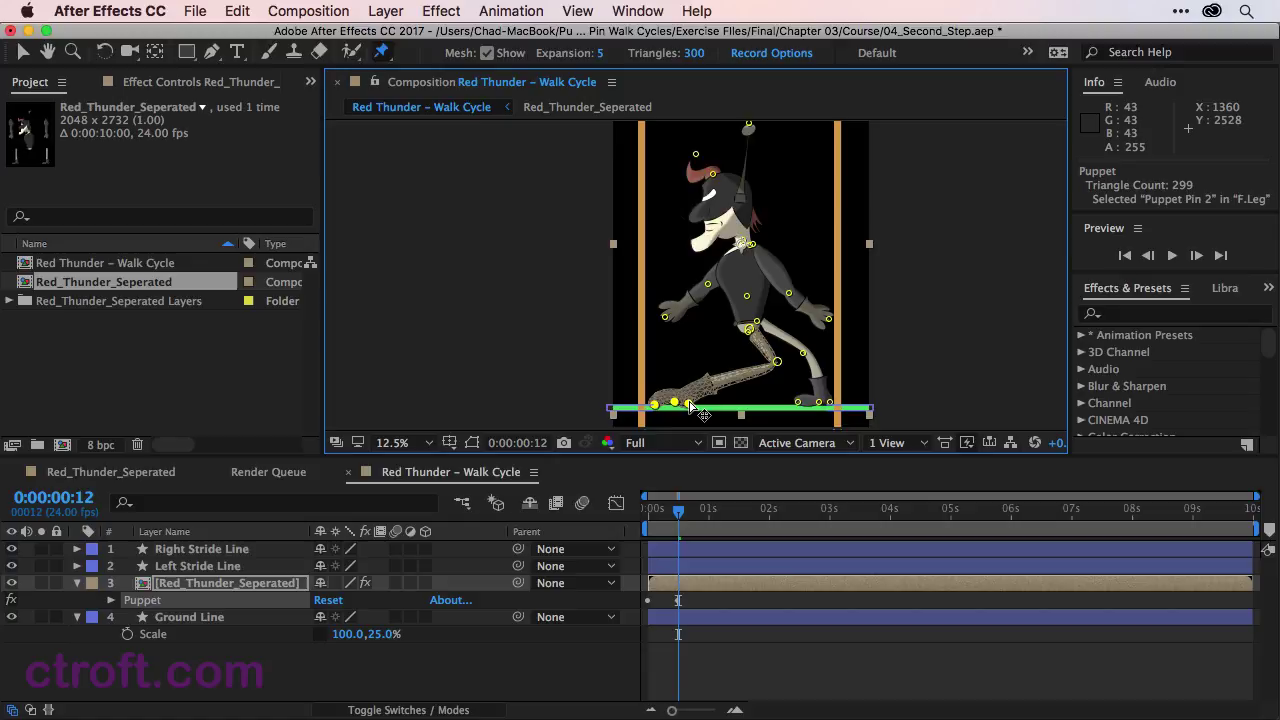
pyautogui.moveTo(777, 361)
pyautogui.mouseDown()
pyautogui.moveTo(694, 366)
pyautogui.moveTo(798, 358)
pyautogui.moveTo(774, 364)
pyautogui.mouseUp()
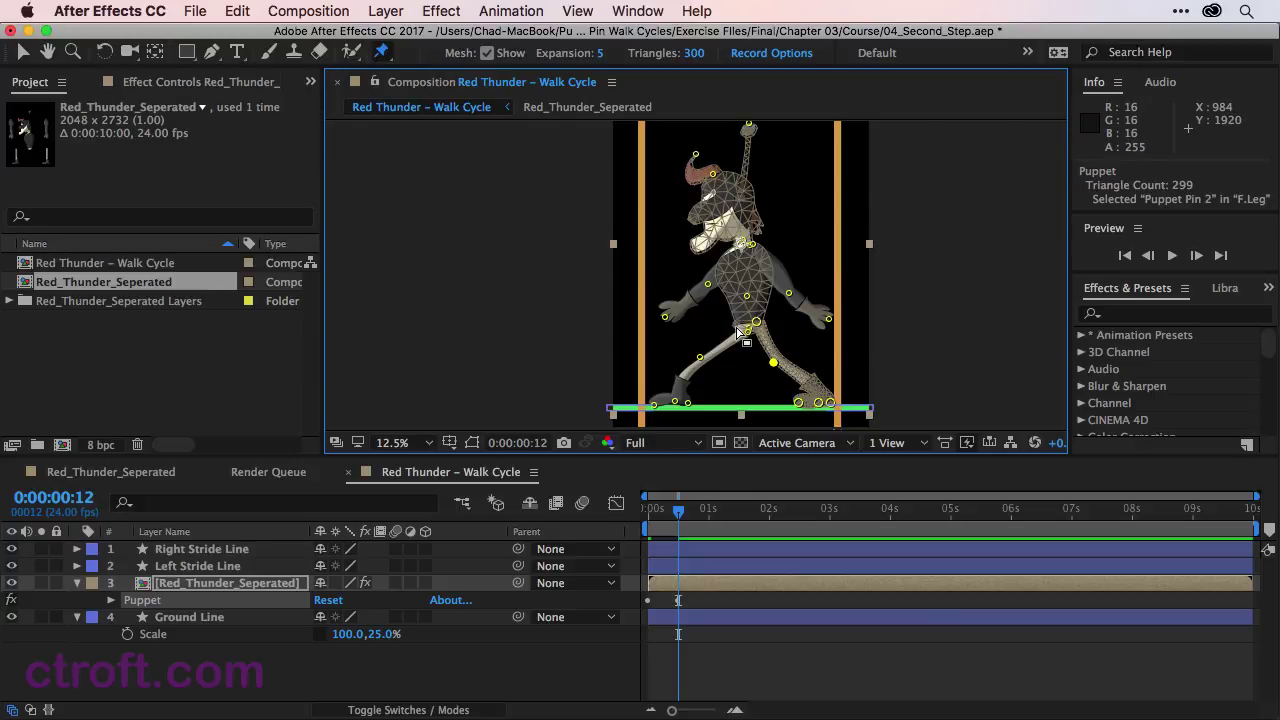
# - Zoomed in on the hips, pull the front-leg hip pin down and nudge the leg-joint pin up
pyautogui.scroll(4, 745, 322)
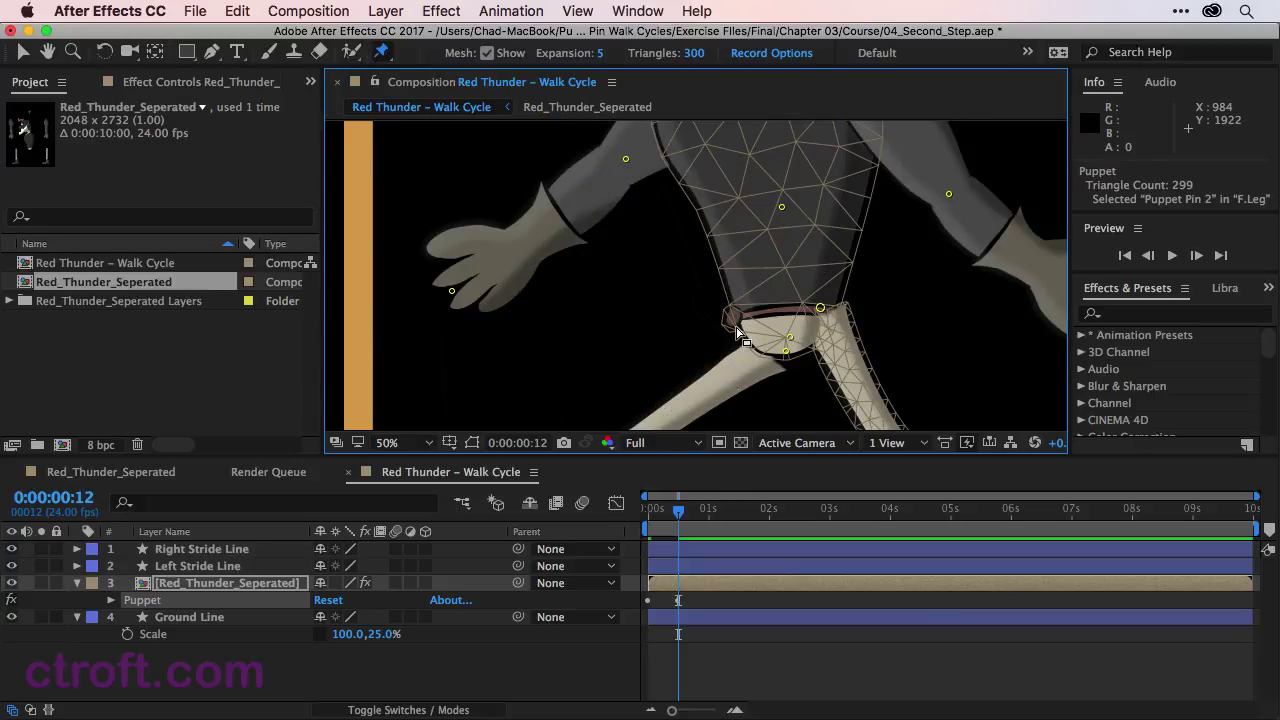
pyautogui.click(821, 309)
pyautogui.moveTo(821, 309); pyautogui.dragTo(791, 328)
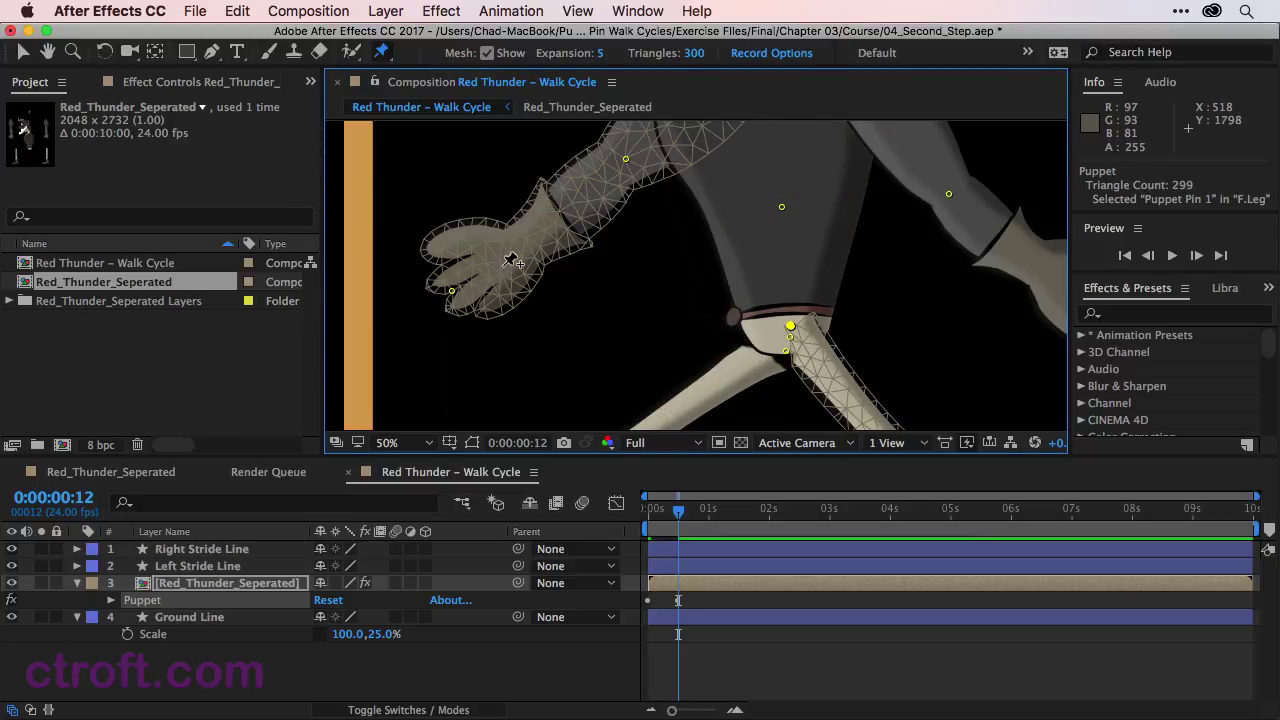
pyautogui.press('v')
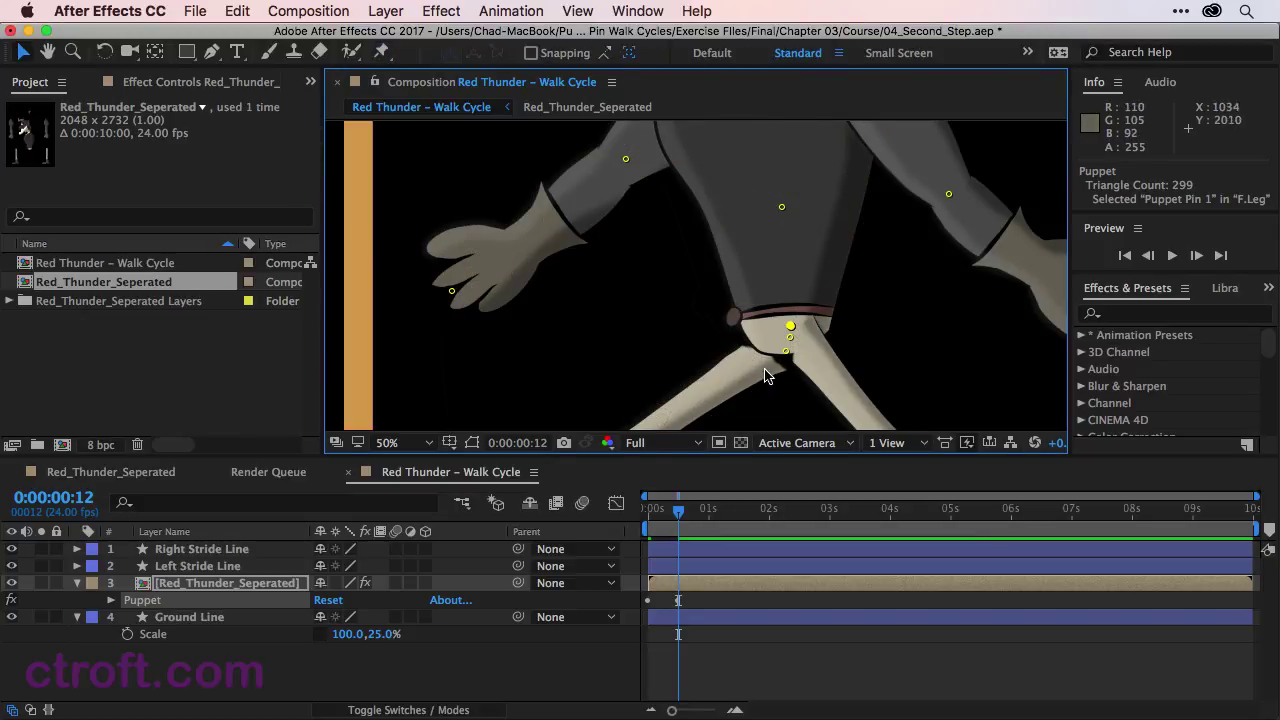
pyautogui.click(788, 351)
pyautogui.moveTo(788, 351); pyautogui.dragTo(816, 316)
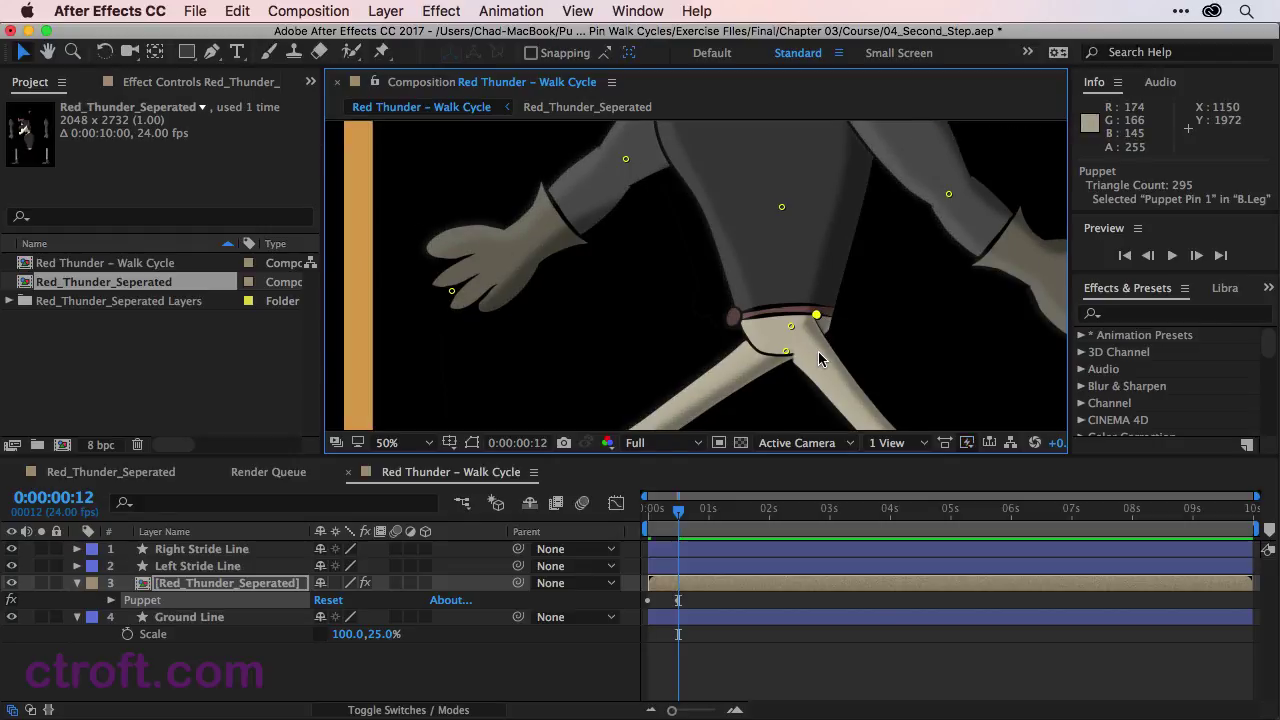
pyautogui.scroll(-4, 810, 361)
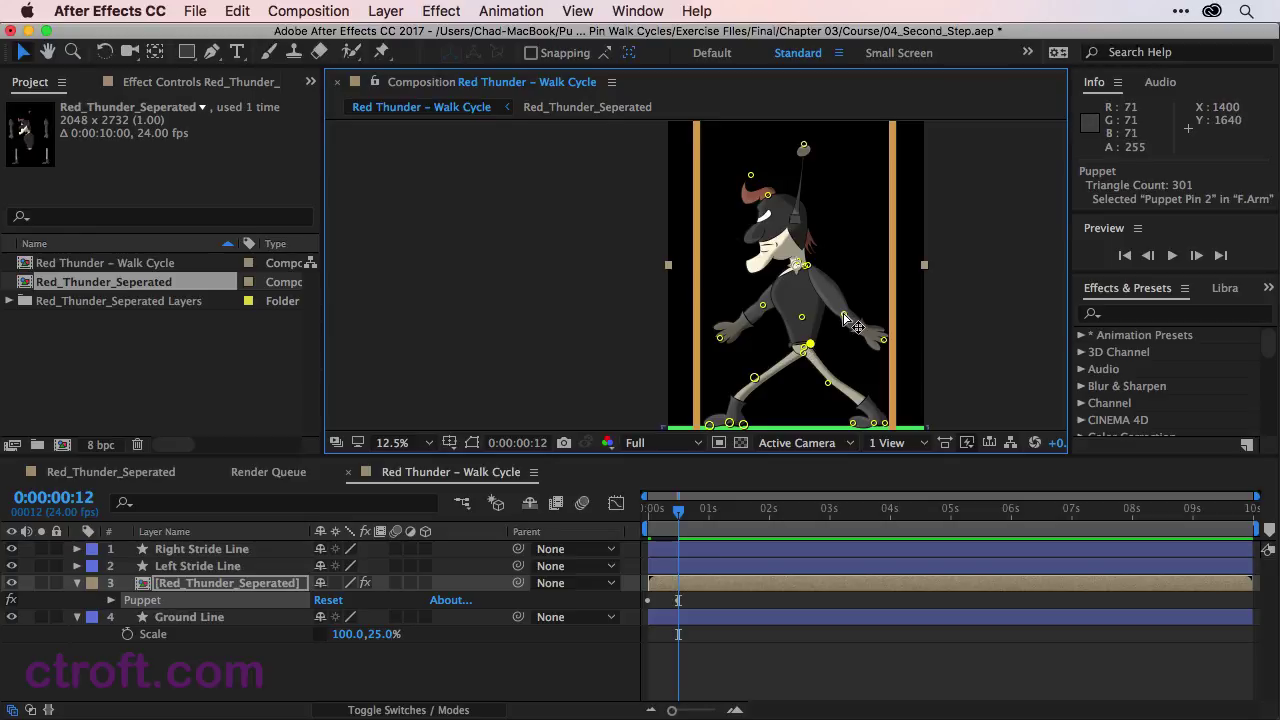
# - Swing the front hand forward and drag the back arm's shoulder and hand pins behind the body
pyautogui.moveTo(845, 320); pyautogui.dragTo(708, 355)
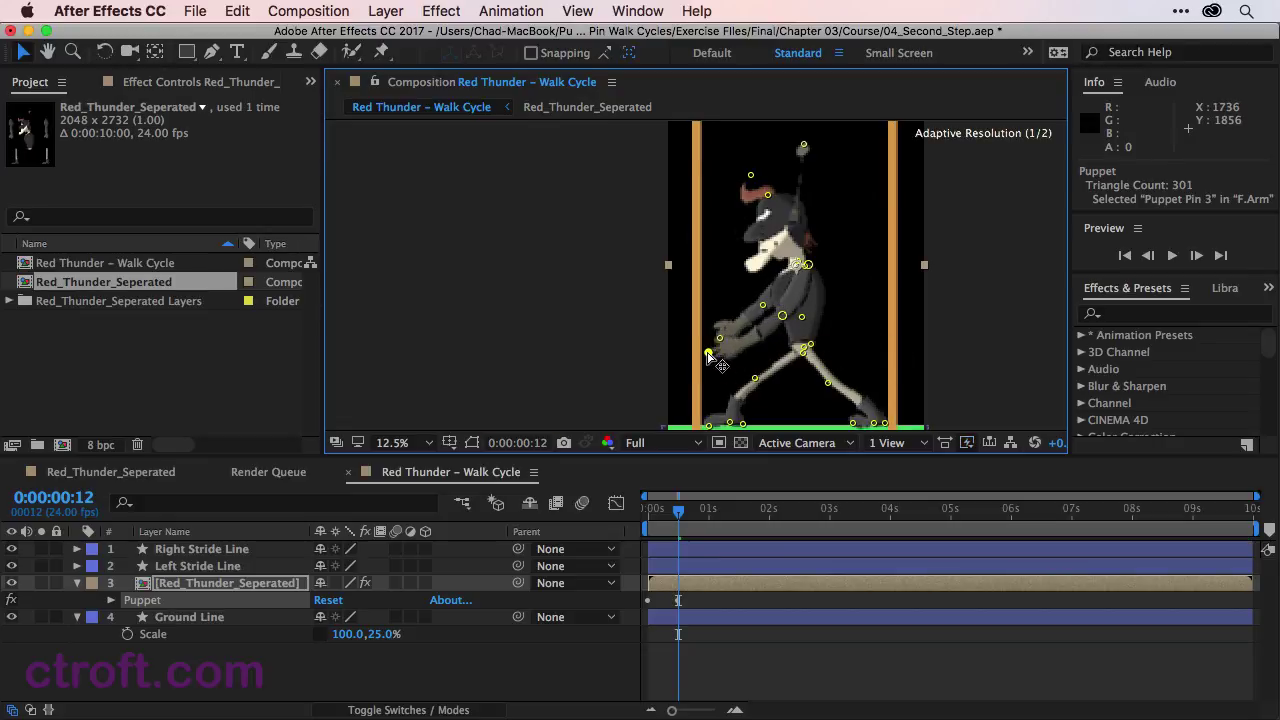
pyautogui.click(776, 304)
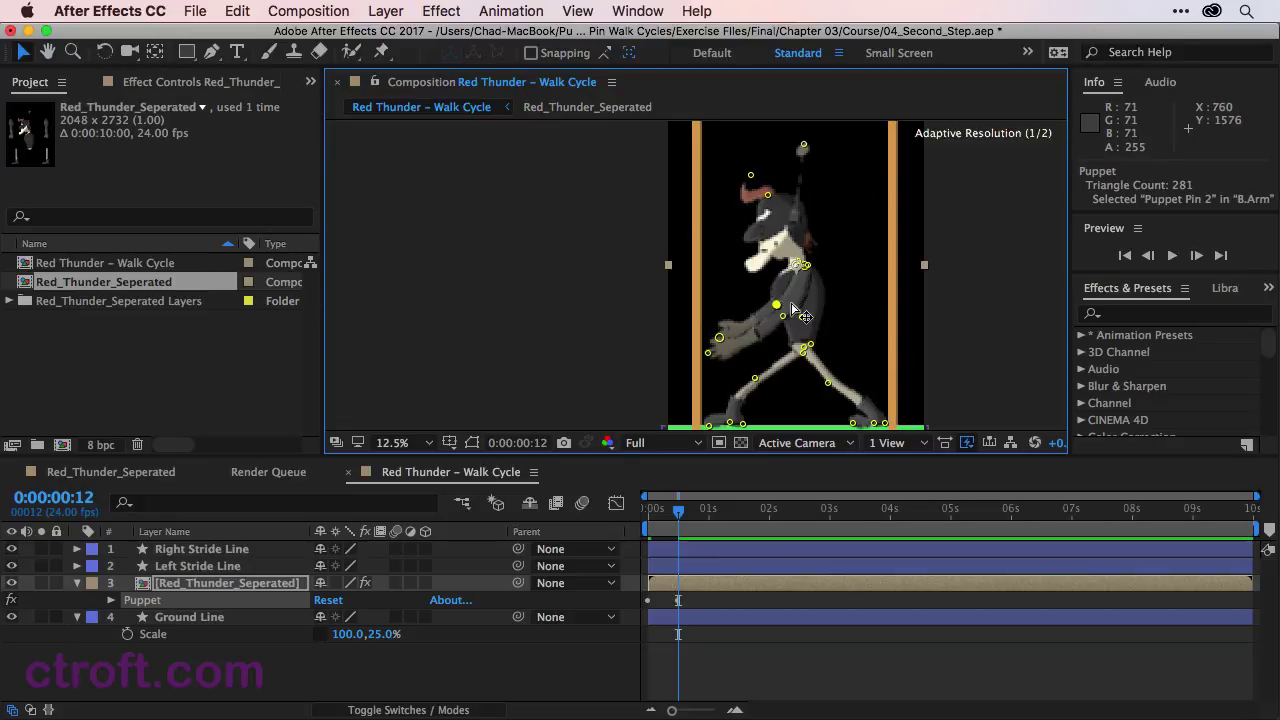
pyautogui.moveTo(791, 307); pyautogui.dragTo(863, 306)
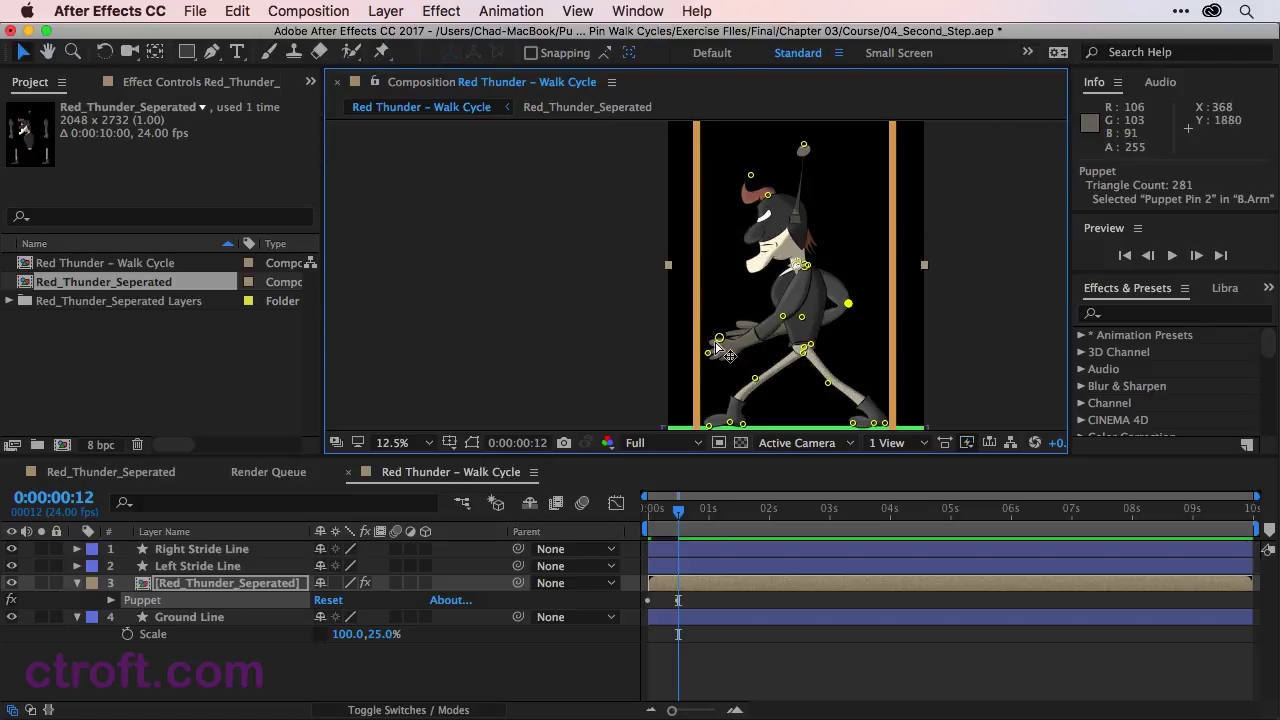
pyautogui.moveTo(716, 342); pyautogui.dragTo(883, 336)
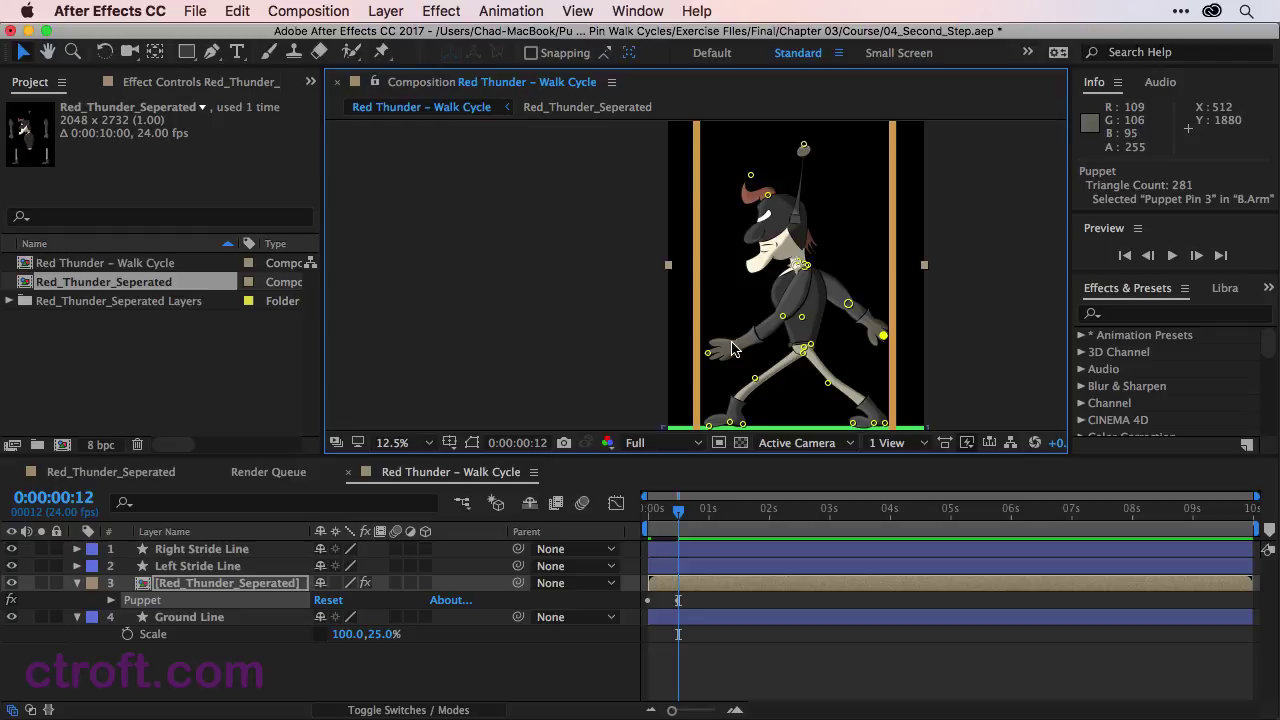
# - Fine-tune the front arm's elbow and lower-arm pins with small nudges
pyautogui.moveTo(783, 316); pyautogui.dragTo(779, 305)
pyautogui.moveTo(707, 352); pyautogui.dragTo(727, 344)
pyautogui.moveTo(779, 305); pyautogui.dragTo(769, 302)
pyautogui.moveTo(727, 344); pyautogui.dragTo(722, 346)
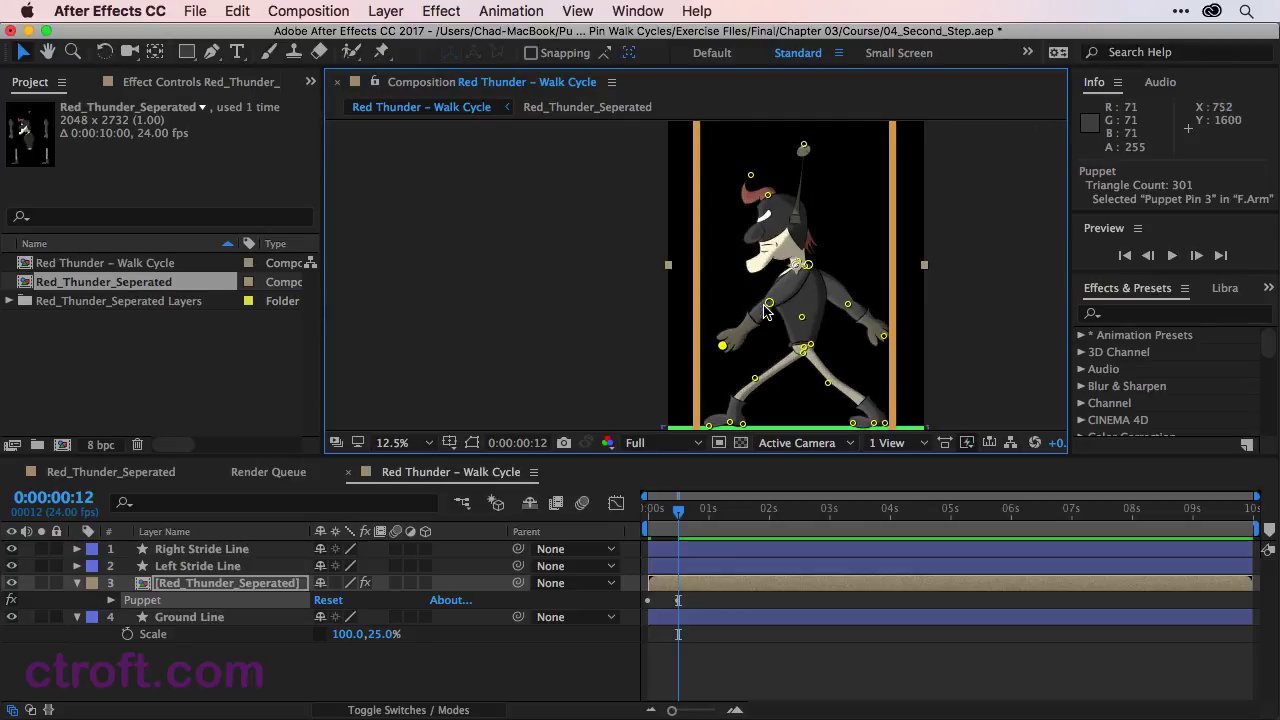
pyautogui.moveTo(771, 305); pyautogui.dragTo(772, 302)
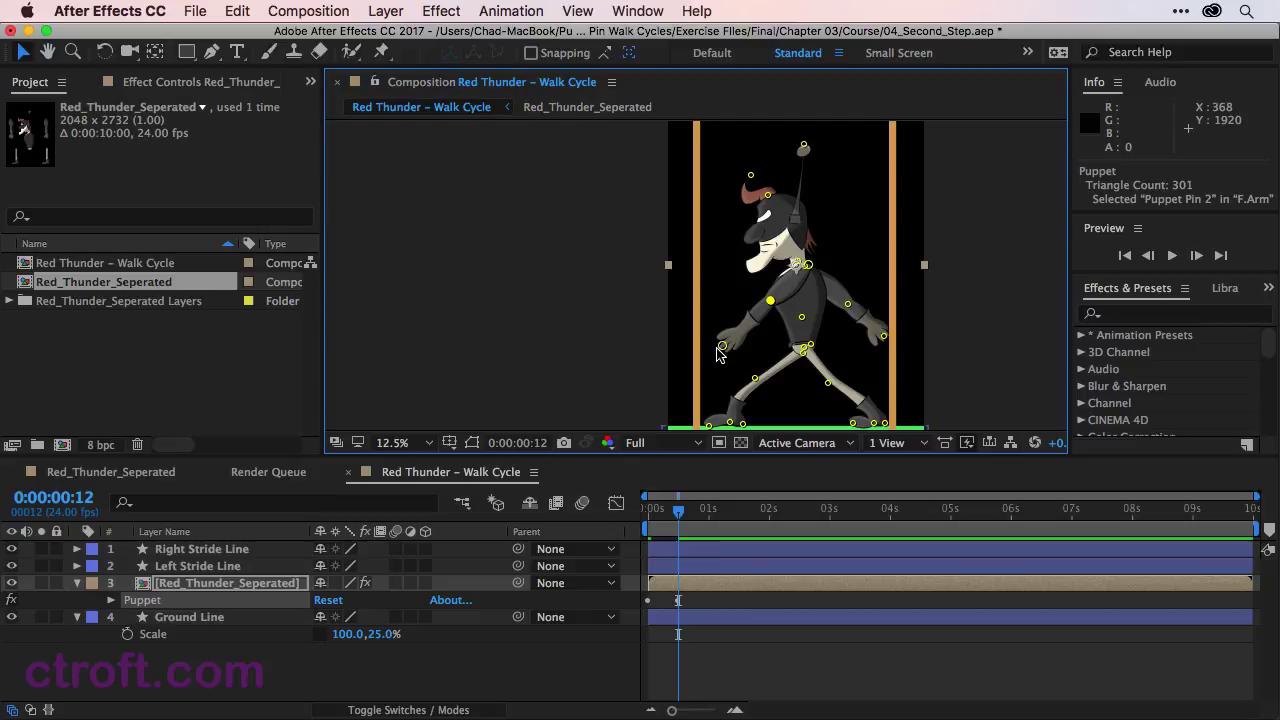
pyautogui.moveTo(724, 348); pyautogui.dragTo(722, 347)
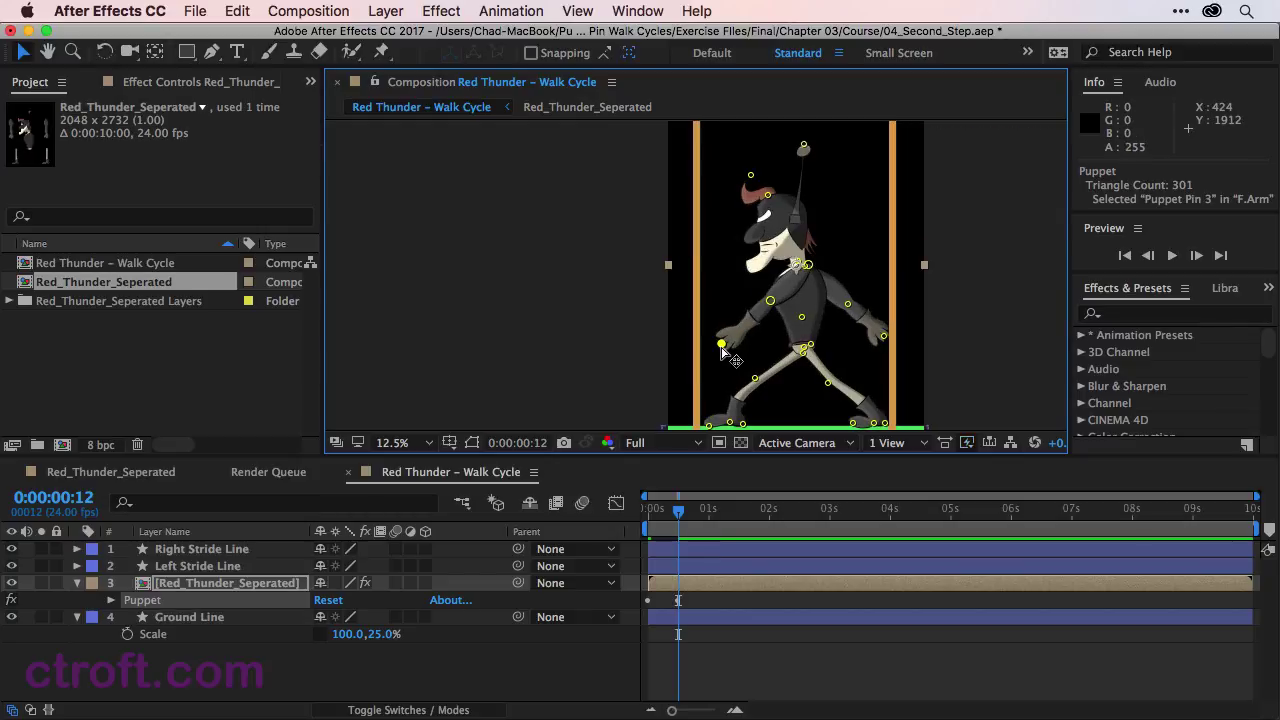
pyautogui.click(716, 663)
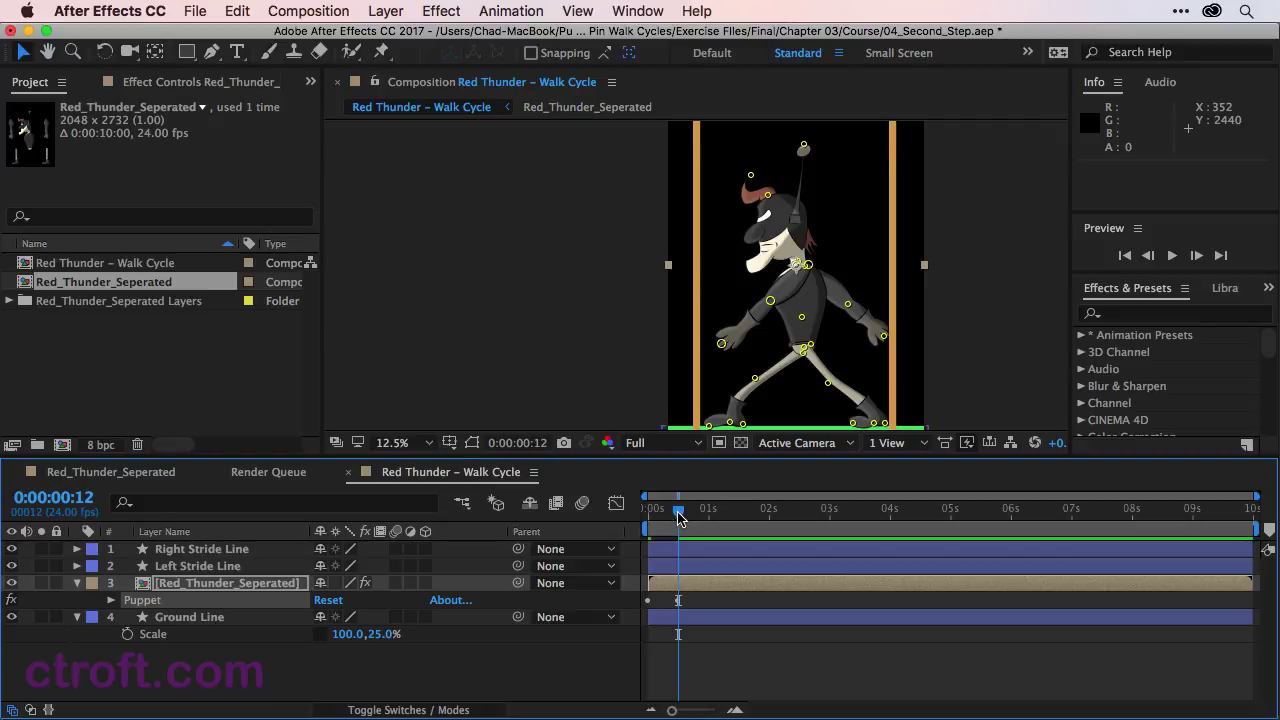
pyautogui.moveTo(679, 516)
pyautogui.mouseDown()
pyautogui.moveTo(636, 530)
pyautogui.moveTo(677, 537)
pyautogui.mouseUp()
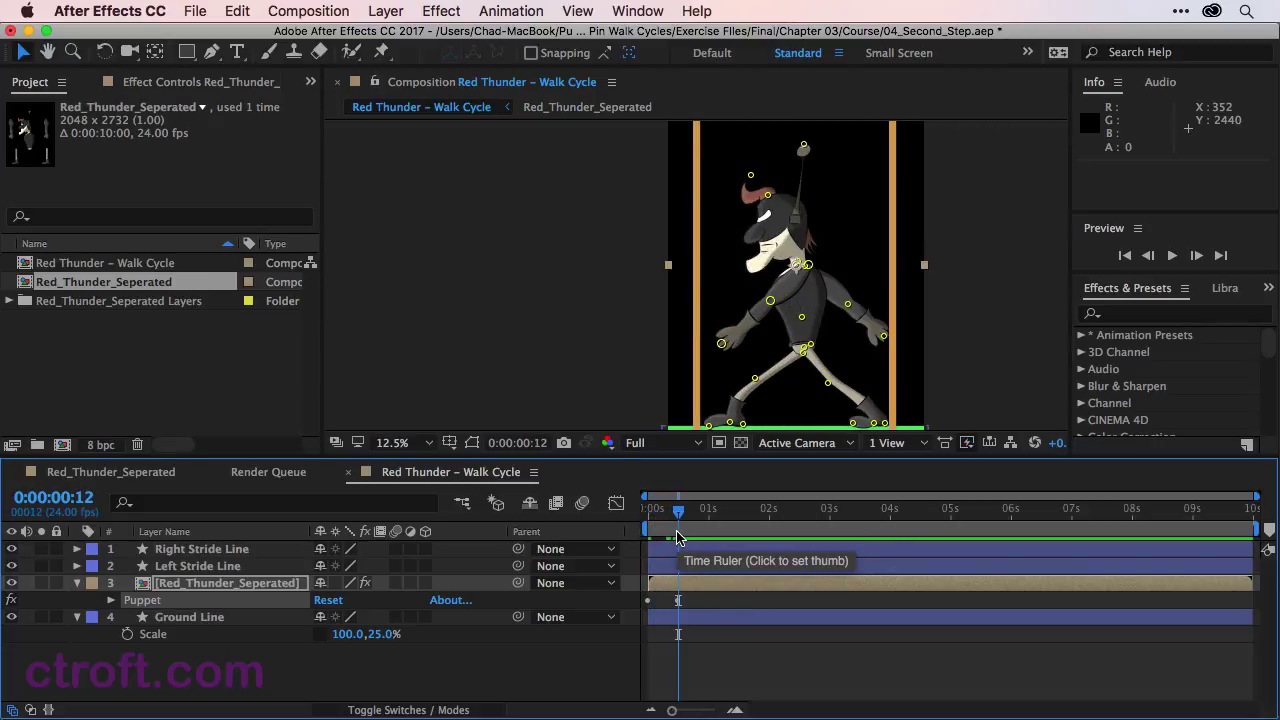